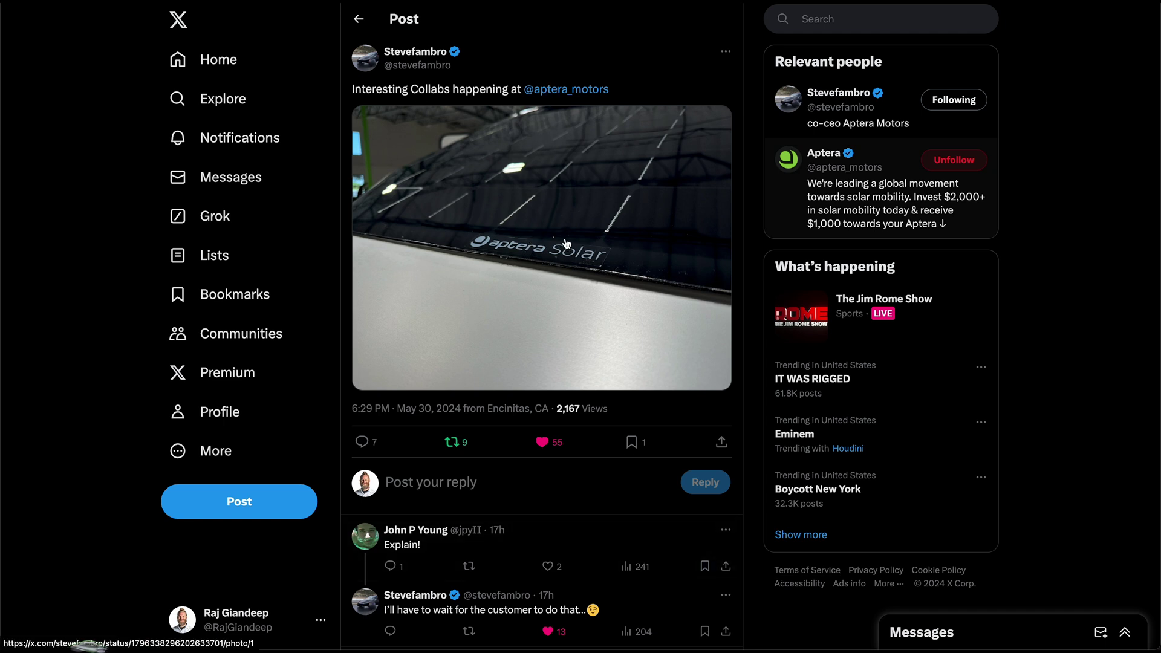
{"action": "scroll", "coordinate": [461, 545], "scroll_direction": "down", "scroll_amount": 1}
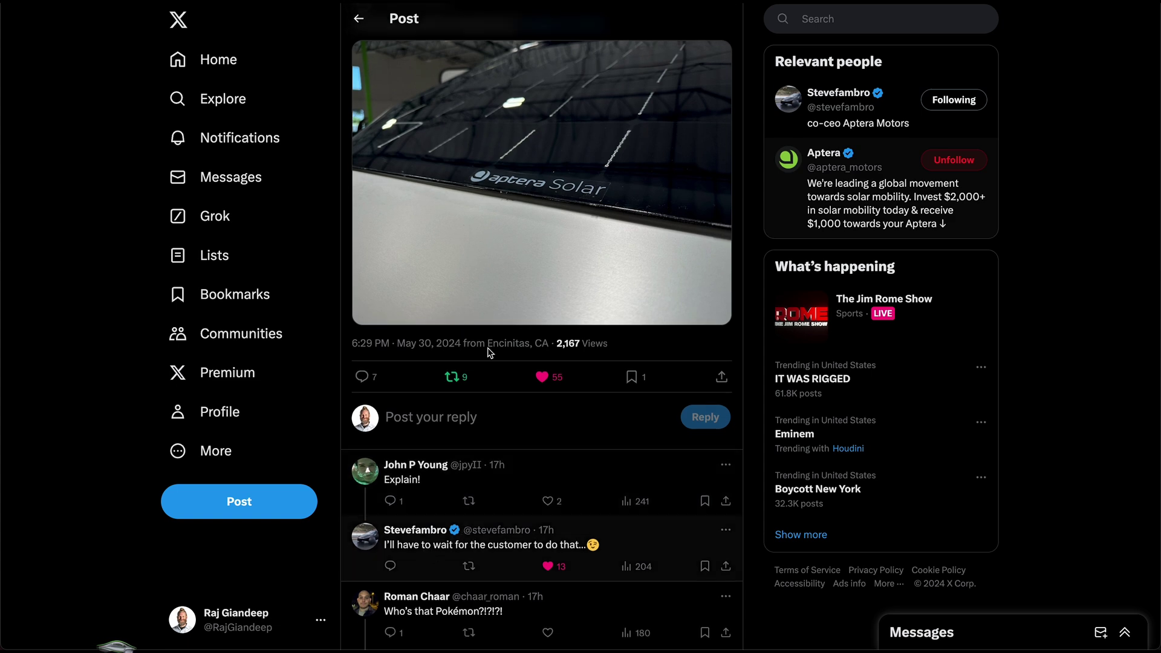
{"action": "scroll", "coordinate": [488, 352], "scroll_direction": "up", "scroll_amount": 2}
View Stevefambro's Aptera Solar panel photo full-screen, then switch to the Aptera Discord channel.
{"action": "left_click", "coordinate": [558, 202]}
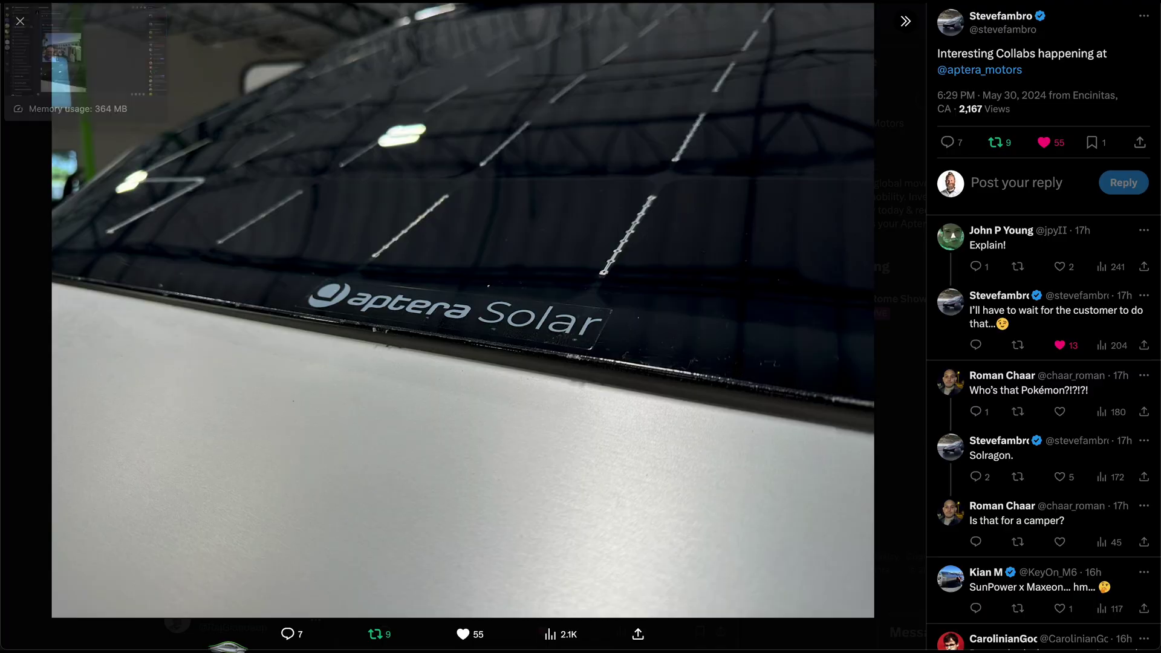
{"action": "key", "text": "alt+Tab"}
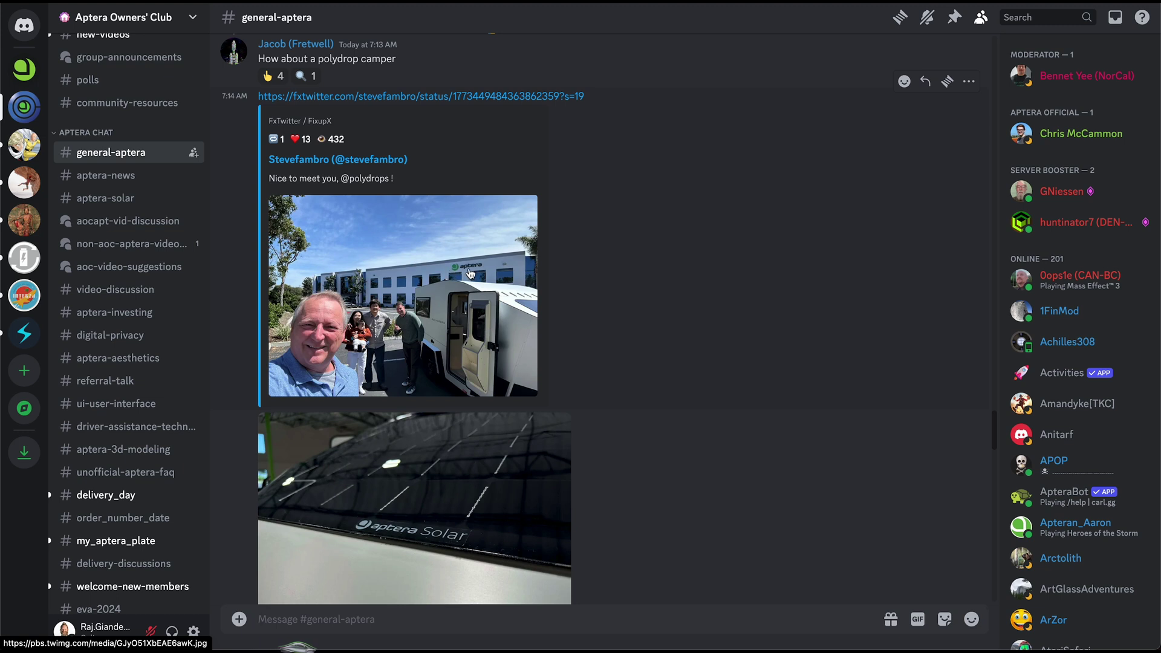
Open the embedded Polydrops meetup photo from the Discord #general-aptera channel on X.
{"action": "left_click", "coordinate": [470, 274]}
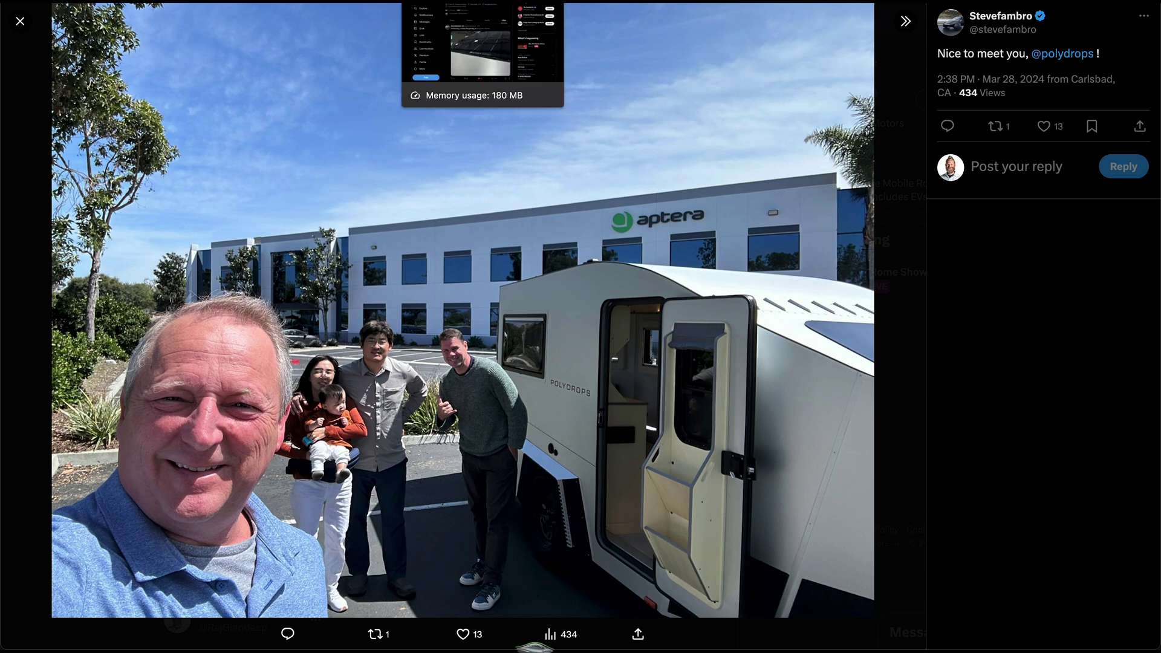
Close the photo viewer to reveal the Polydrops X profile and its Likes feed.
{"action": "key", "text": "Escape"}
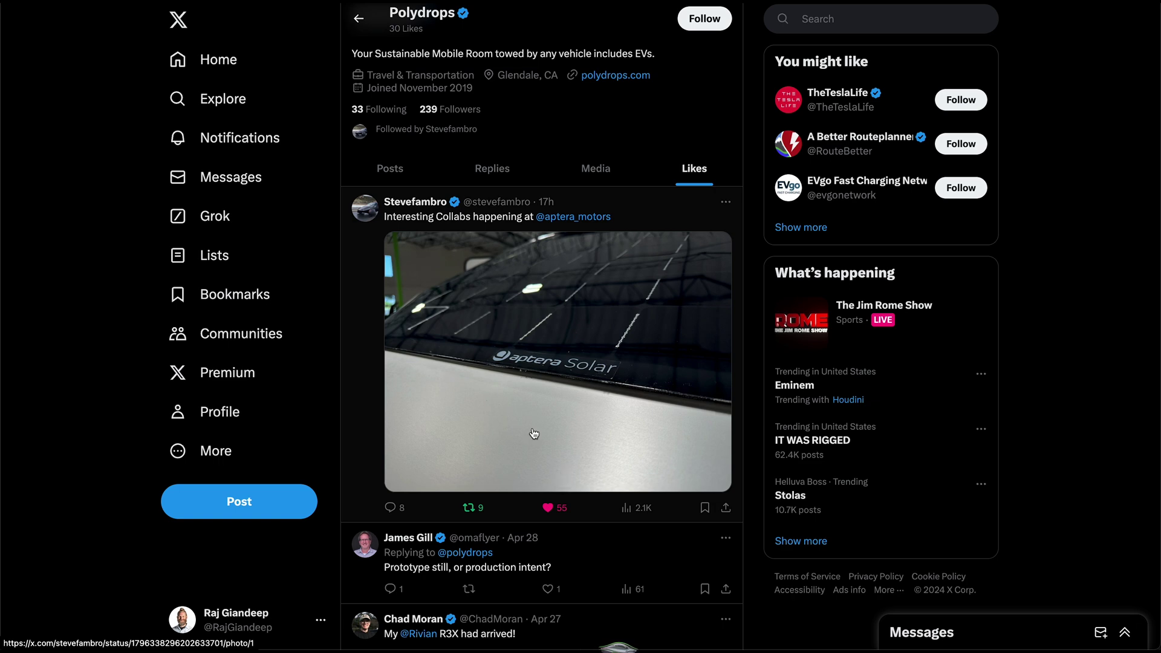
{"action": "scroll", "coordinate": [533, 434], "scroll_direction": "down", "scroll_amount": 1}
{"action": "scroll", "coordinate": [534, 434], "scroll_direction": "down", "scroll_amount": 2}
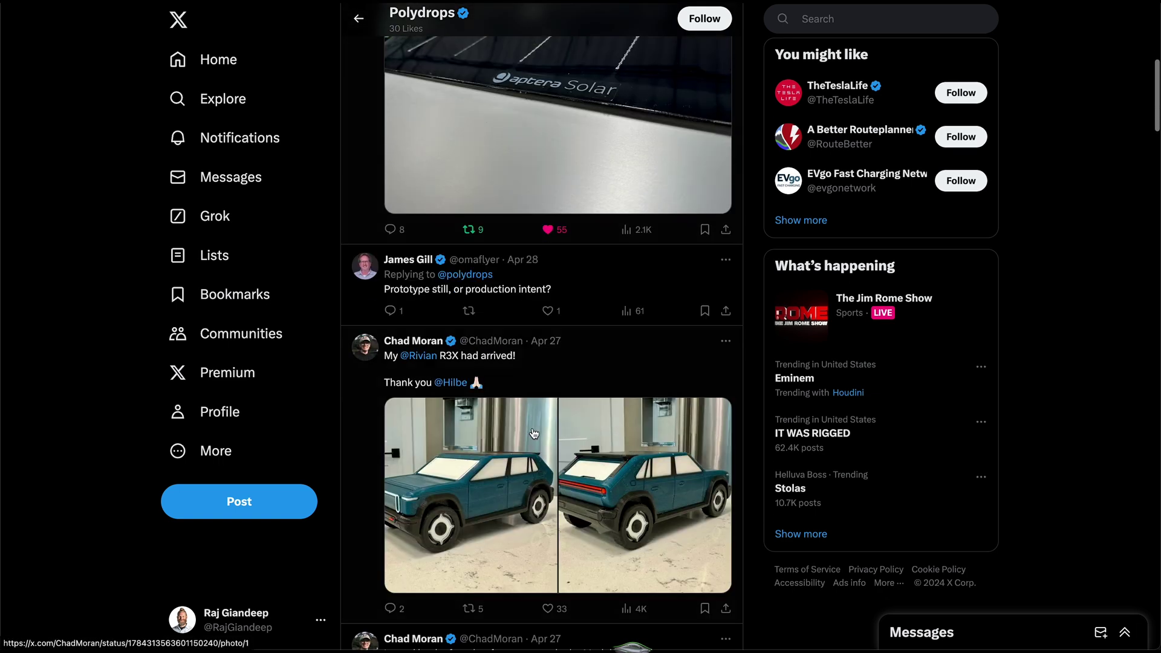
{"action": "scroll", "coordinate": [534, 433], "scroll_direction": "down", "scroll_amount": 3}
{"action": "scroll", "coordinate": [533, 434], "scroll_direction": "up", "scroll_amount": 1}
{"action": "scroll", "coordinate": [536, 400], "scroll_direction": "up", "scroll_amount": 8}
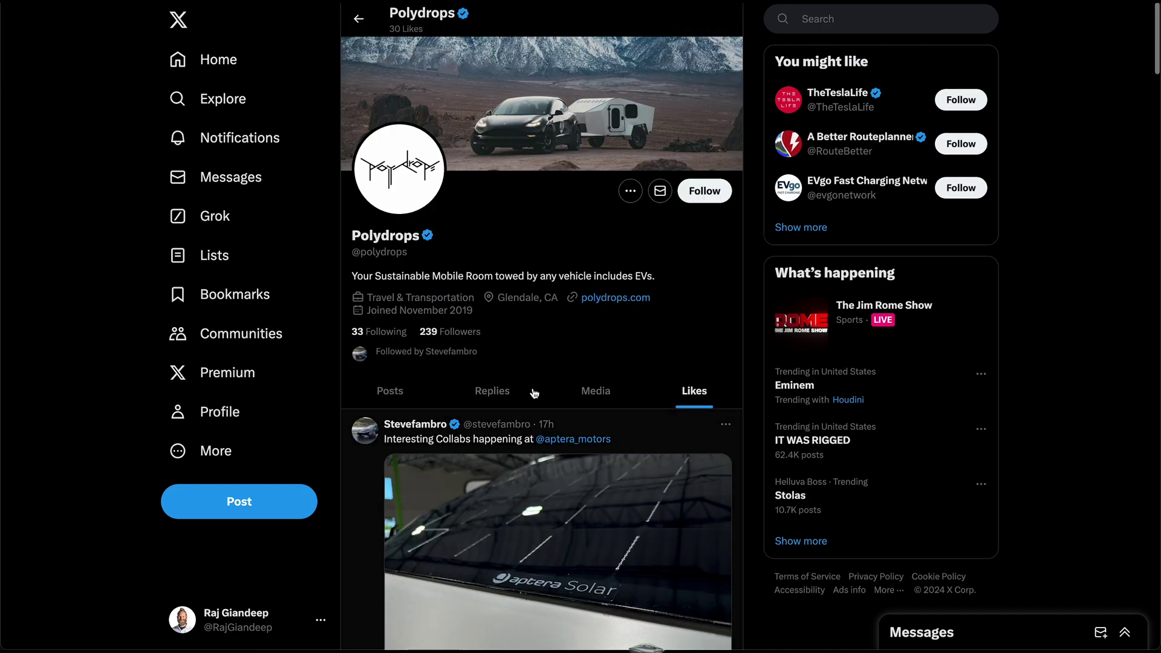
Visit polydrops.com from the profile bio and highlight the P21's WIP Solar Panels figure.
{"action": "left_click", "coordinate": [614, 304]}
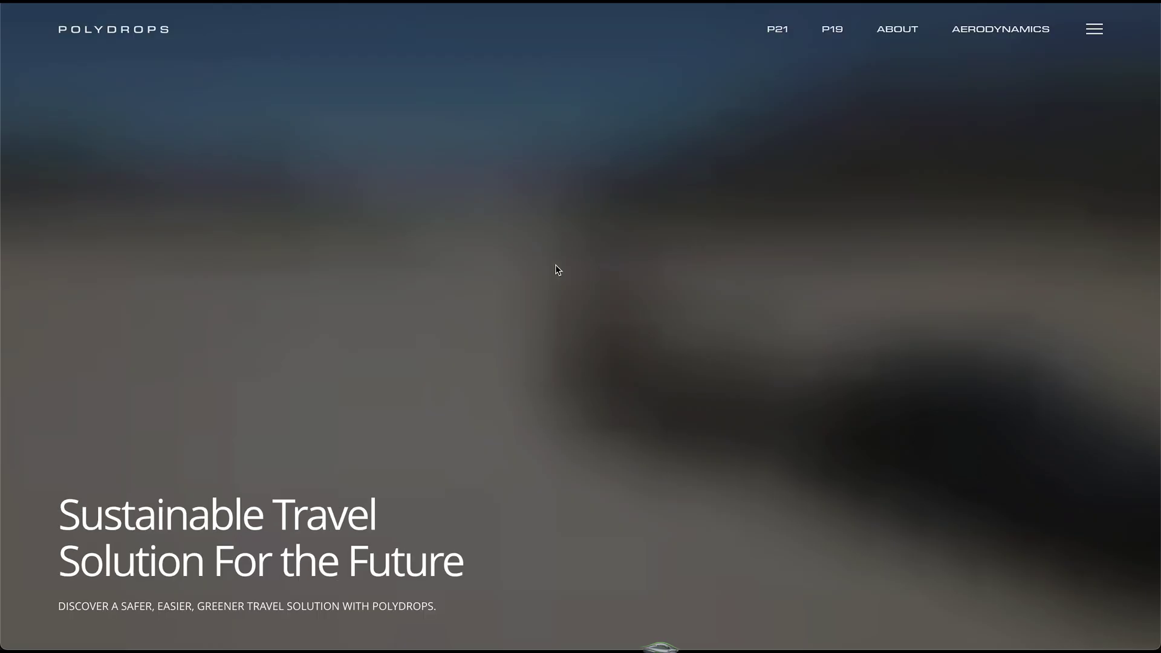
{"action": "scroll", "coordinate": [582, 375], "scroll_direction": "down", "scroll_amount": 10}
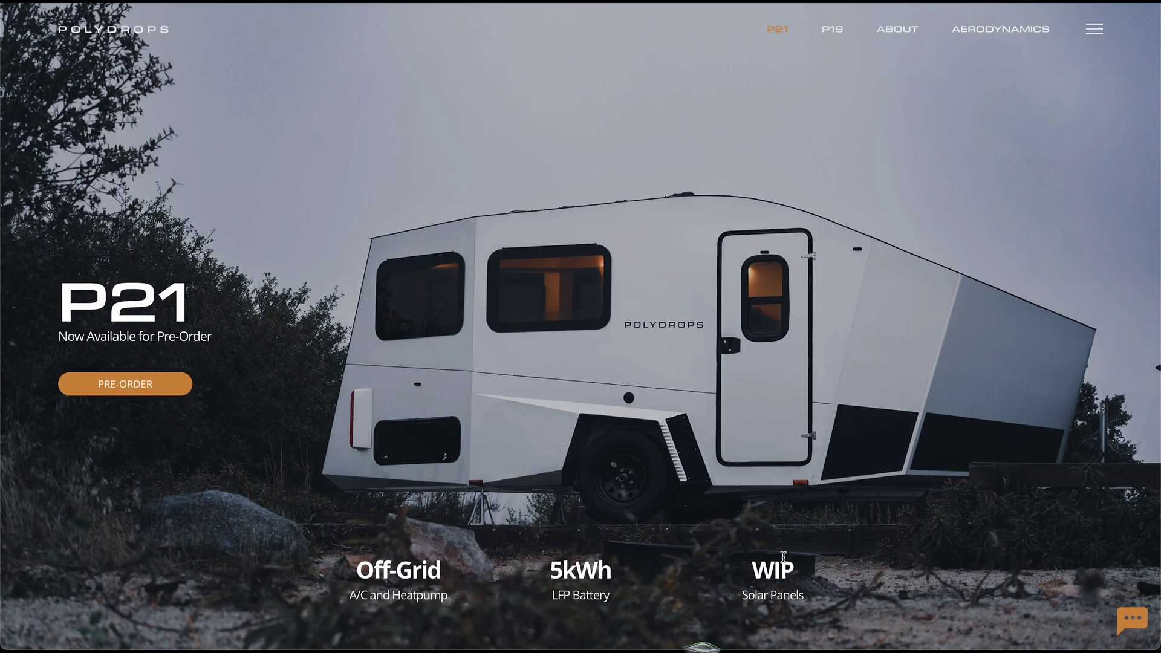
{"action": "left_click_drag", "start_coordinate": [751, 572], "coordinate": [824, 602]}
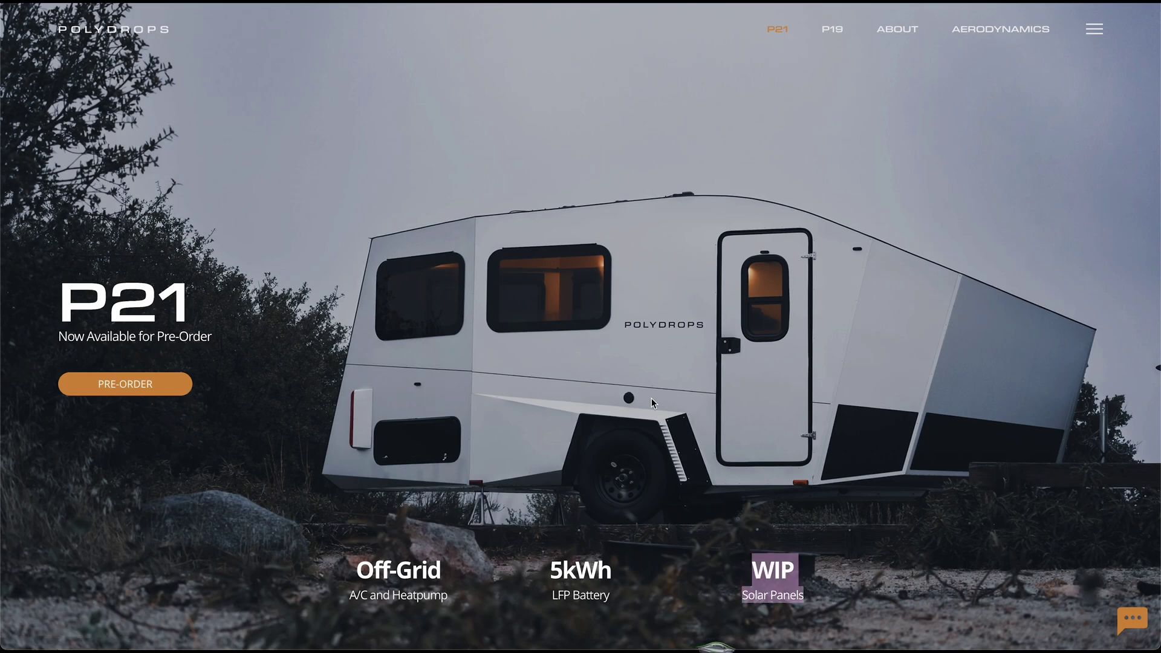
{"action": "scroll", "coordinate": [652, 403], "scroll_direction": "down", "scroll_amount": 7}
{"action": "scroll", "coordinate": [652, 403], "scroll_direction": "down", "scroll_amount": 5}
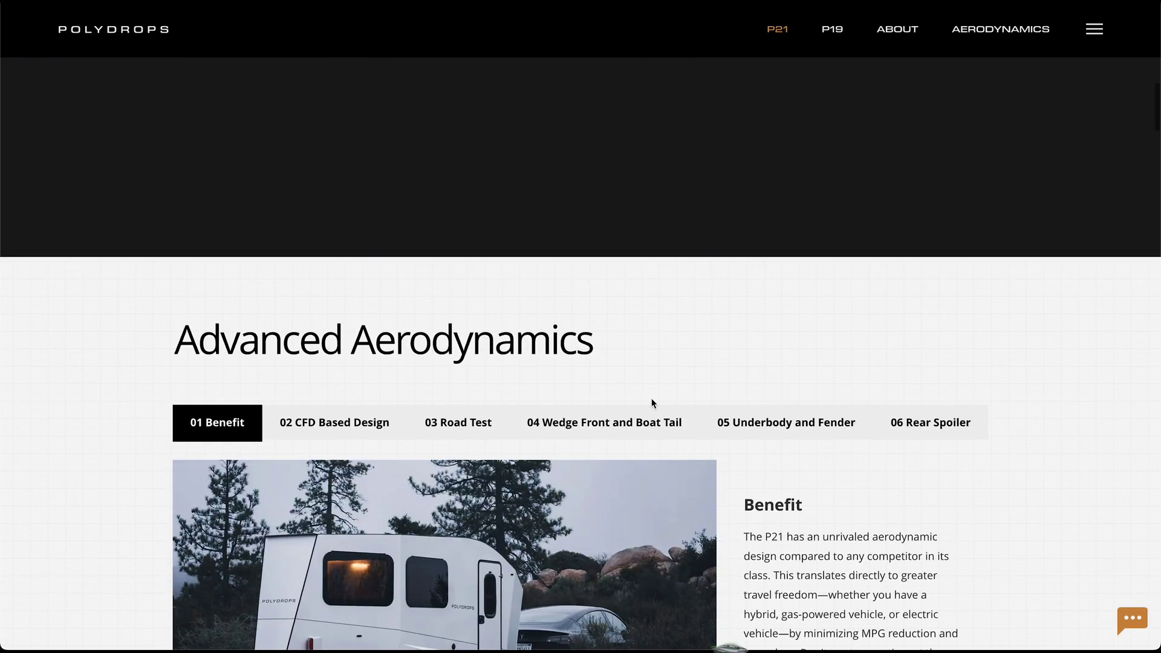
{"action": "scroll", "coordinate": [651, 403], "scroll_direction": "down", "scroll_amount": 1}
{"action": "scroll", "coordinate": [653, 403], "scroll_direction": "down", "scroll_amount": 1}
{"action": "scroll", "coordinate": [651, 402], "scroll_direction": "down", "scroll_amount": 3}
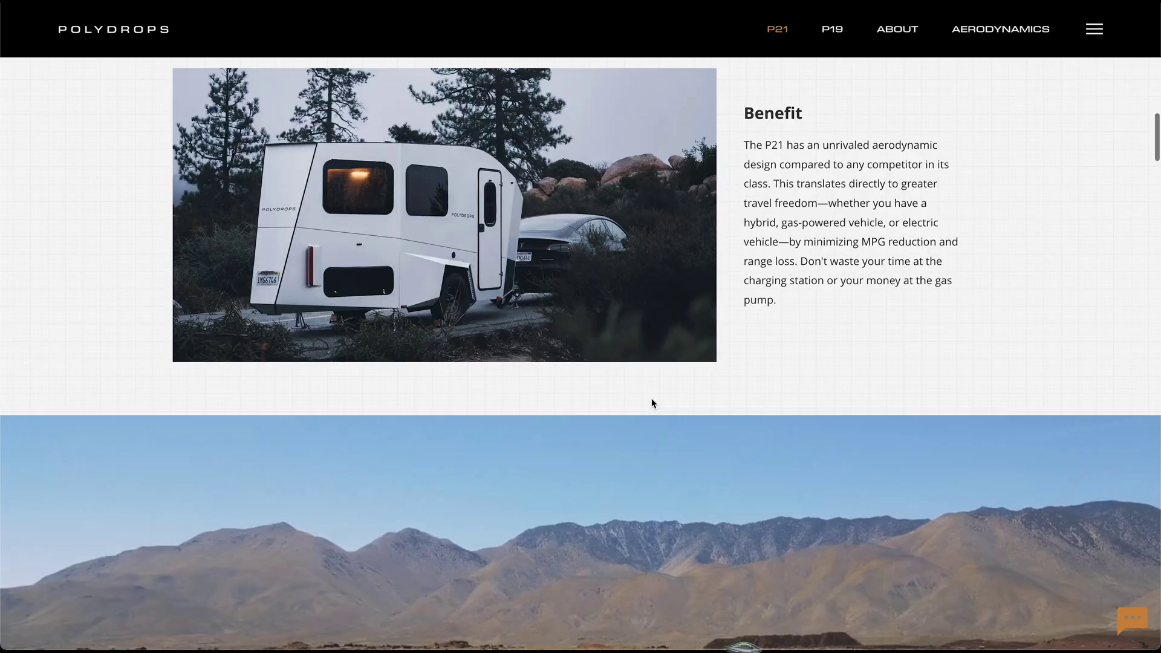
{"action": "scroll", "coordinate": [652, 403], "scroll_direction": "down", "scroll_amount": 4}
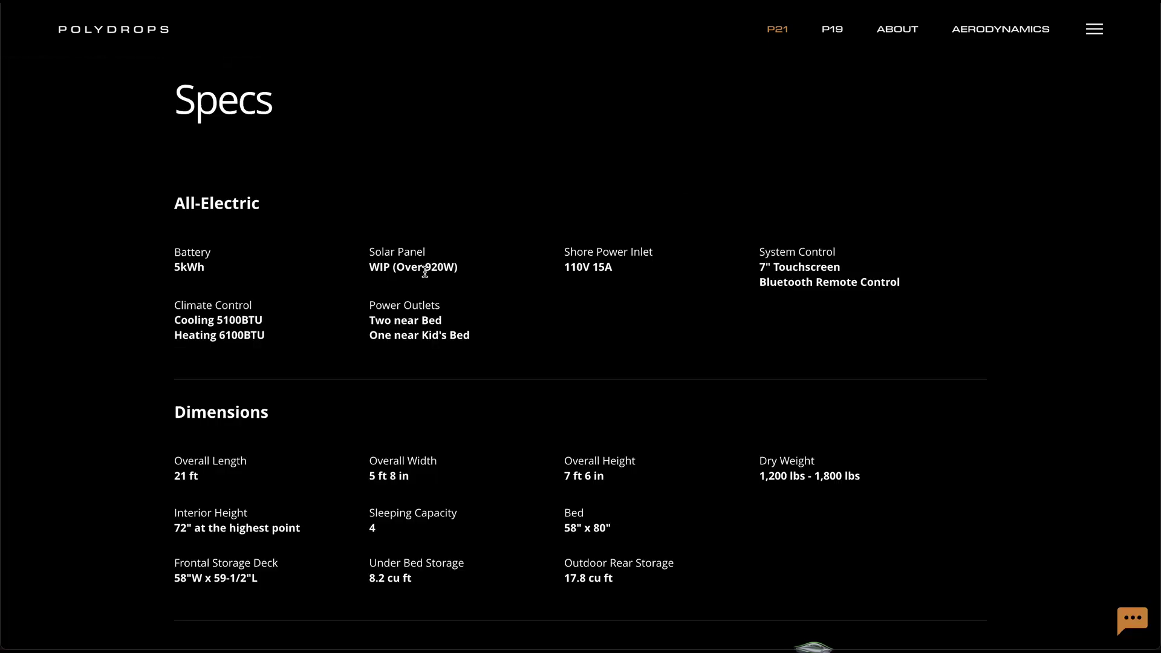
{"action": "left_click_drag", "start_coordinate": [370, 269], "coordinate": [395, 269]}
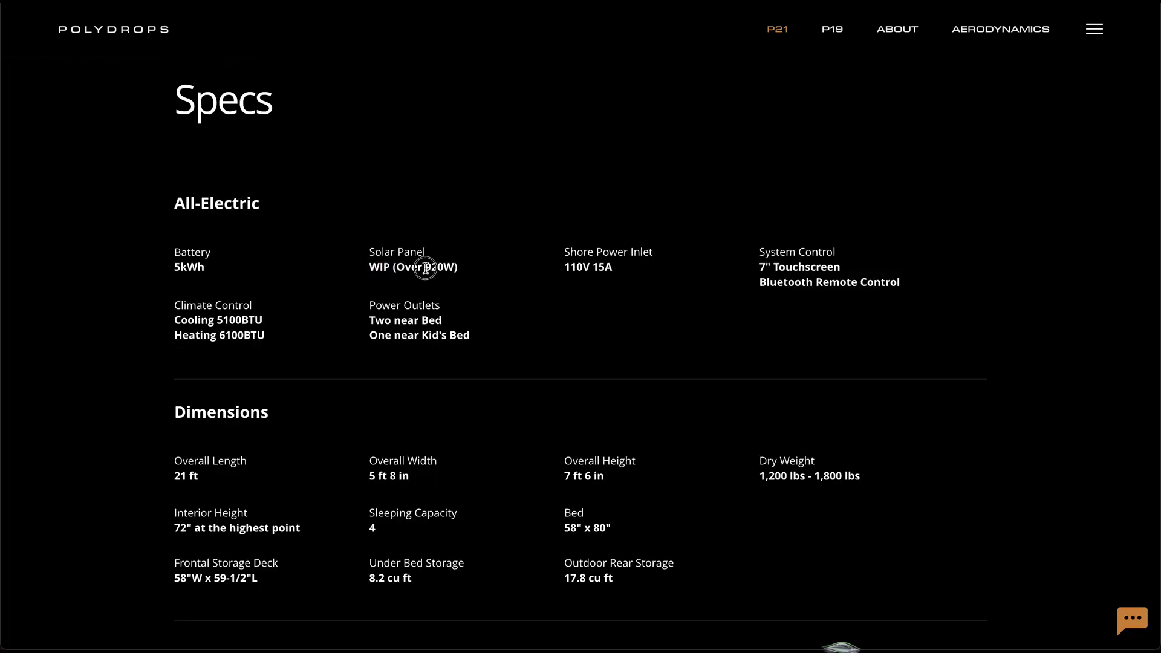
{"action": "left_click_drag", "start_coordinate": [425, 269], "coordinate": [457, 269]}
{"action": "scroll", "coordinate": [511, 380], "scroll_direction": "up", "scroll_amount": 2}
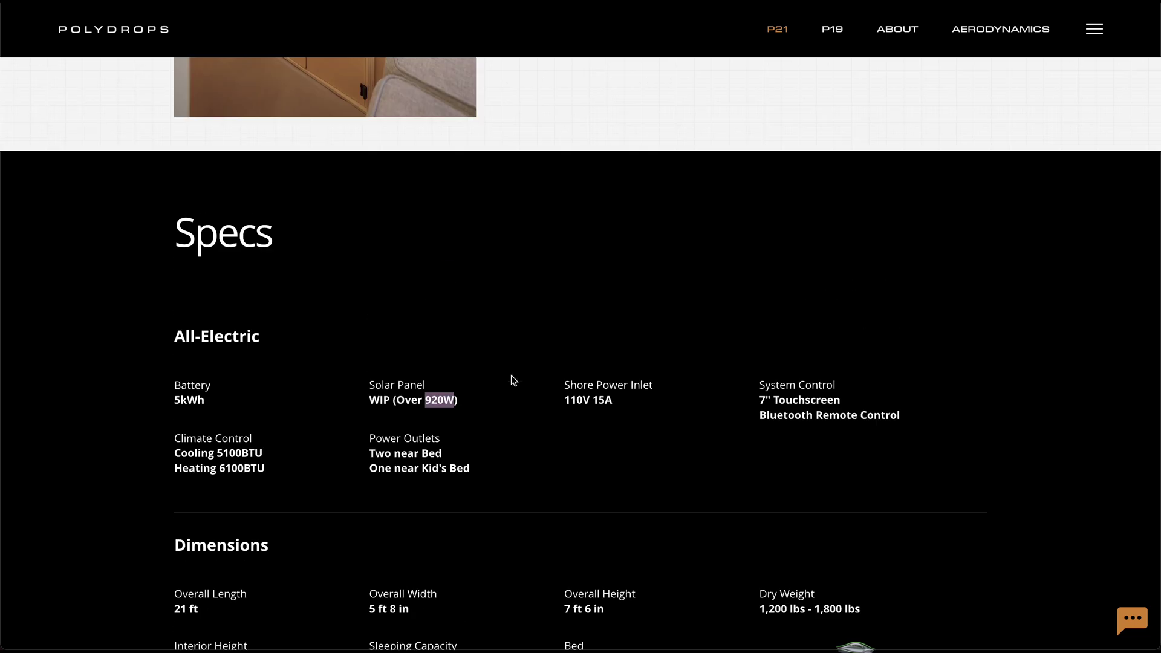
{"action": "scroll", "coordinate": [512, 380], "scroll_direction": "up", "scroll_amount": 10}
{"action": "scroll", "coordinate": [512, 380], "scroll_direction": "up", "scroll_amount": 10}
{"action": "scroll", "coordinate": [512, 381], "scroll_direction": "up", "scroll_amount": 3}
{"action": "scroll", "coordinate": [512, 380], "scroll_direction": "up", "scroll_amount": 5}
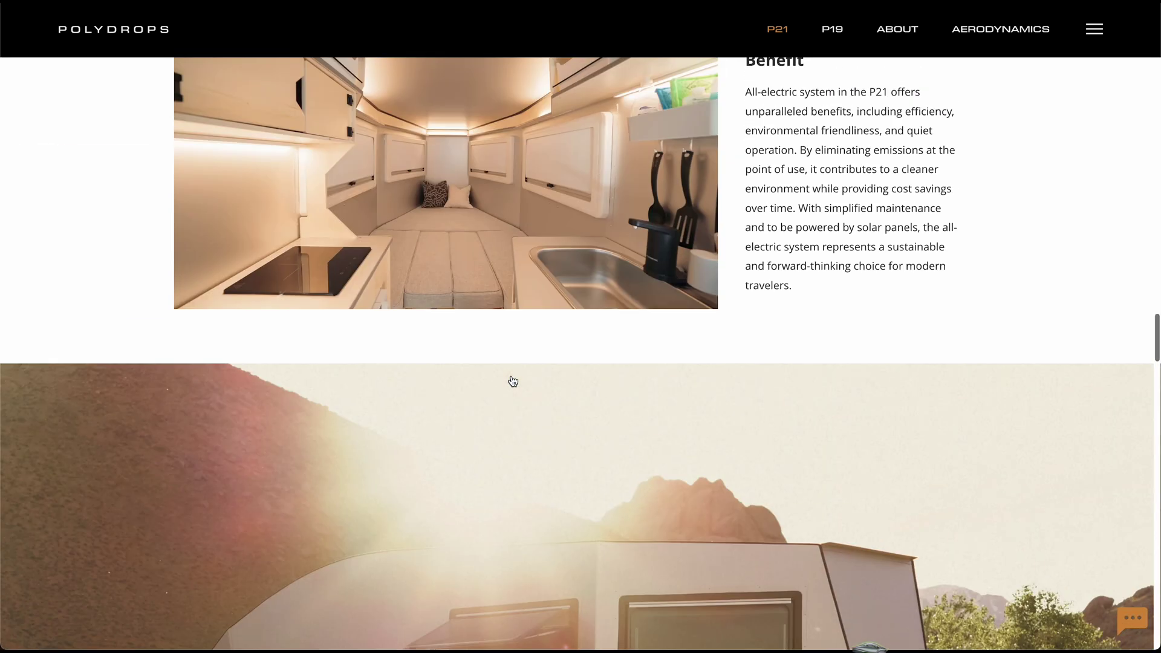
{"action": "scroll", "coordinate": [512, 381], "scroll_direction": "up", "scroll_amount": 5}
{"action": "scroll", "coordinate": [512, 380], "scroll_direction": "up", "scroll_amount": 5}
{"action": "scroll", "coordinate": [513, 380], "scroll_direction": "up", "scroll_amount": 5}
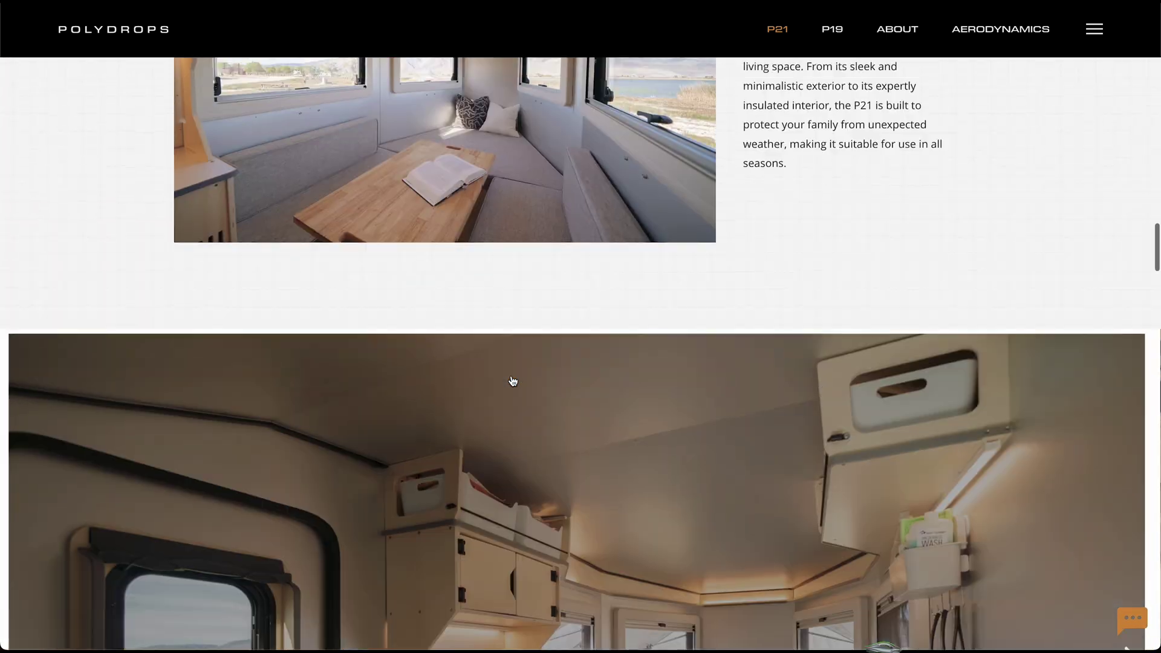
{"action": "scroll", "coordinate": [512, 381], "scroll_direction": "up", "scroll_amount": 3}
{"action": "scroll", "coordinate": [512, 381], "scroll_direction": "up", "scroll_amount": 2}
{"action": "scroll", "coordinate": [511, 381], "scroll_direction": "up", "scroll_amount": 3}
{"action": "scroll", "coordinate": [512, 377], "scroll_direction": "up", "scroll_amount": 3}
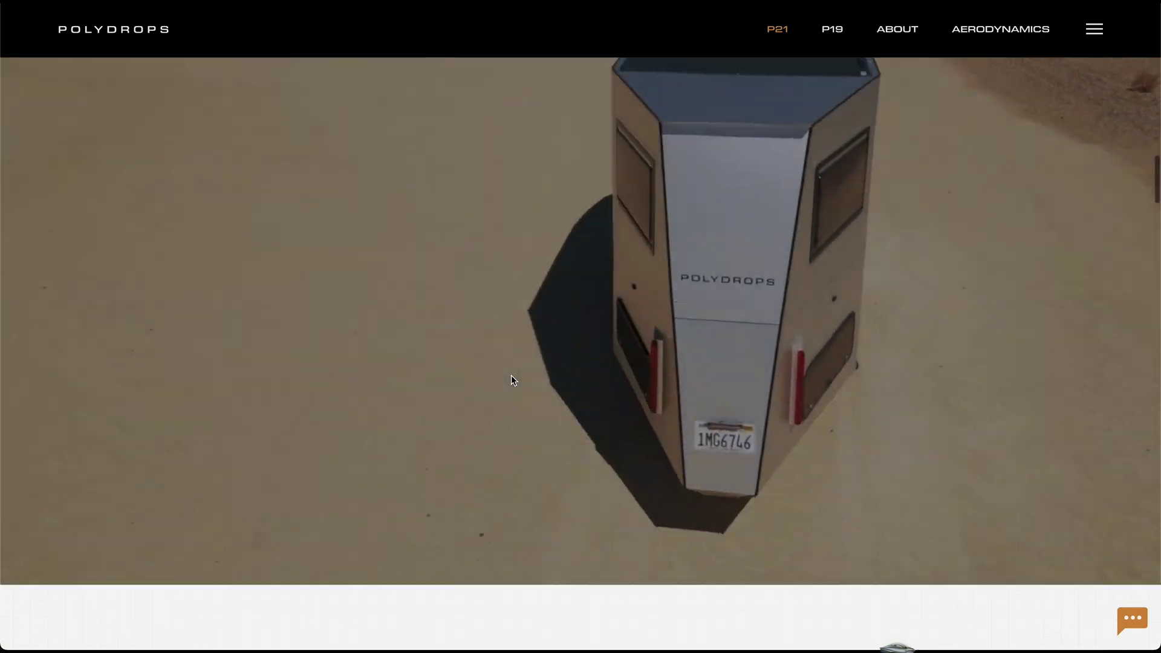